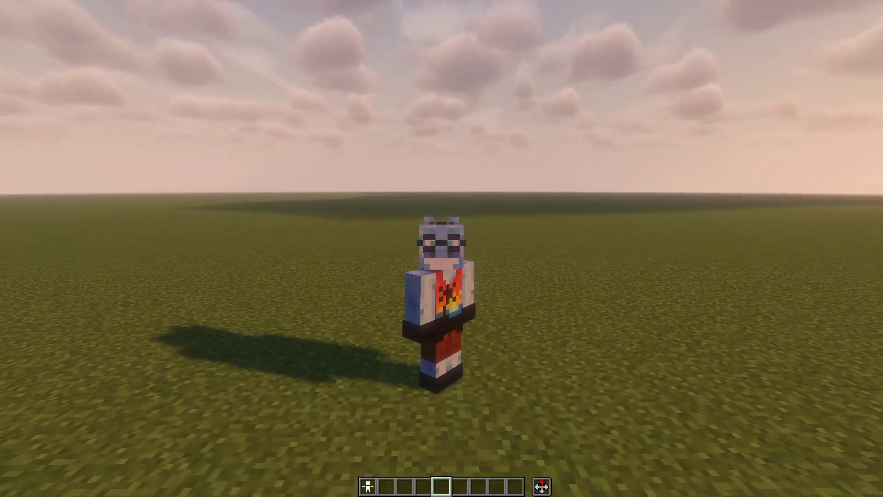
# - Switch to first-person view and check which shader pack is selected in the shader pack list
pyautogui.press('F5')
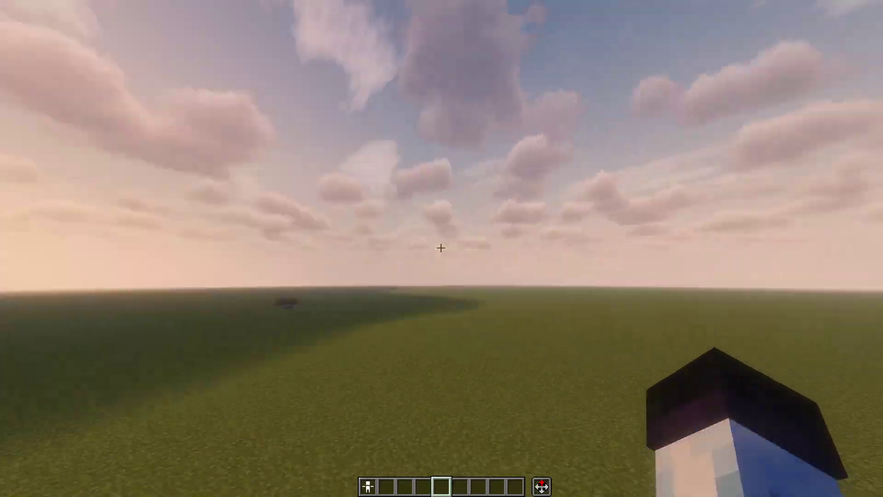
pyautogui.press('o')
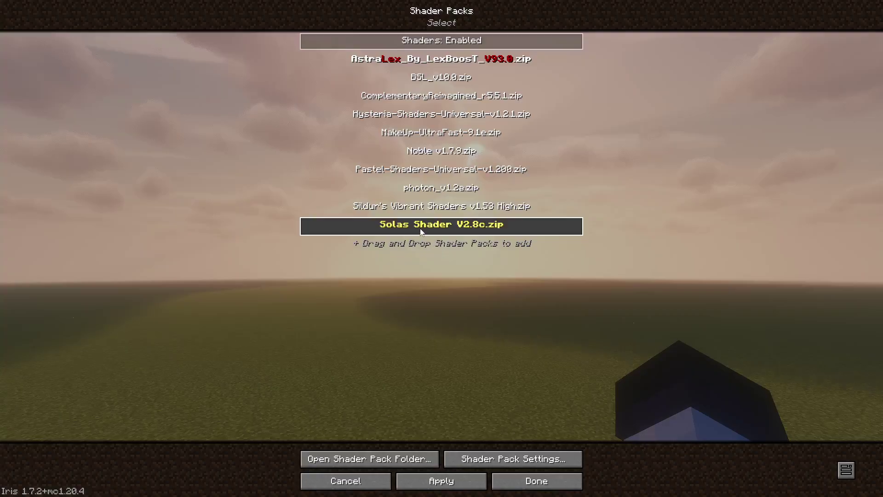
pyautogui.click(534, 481)
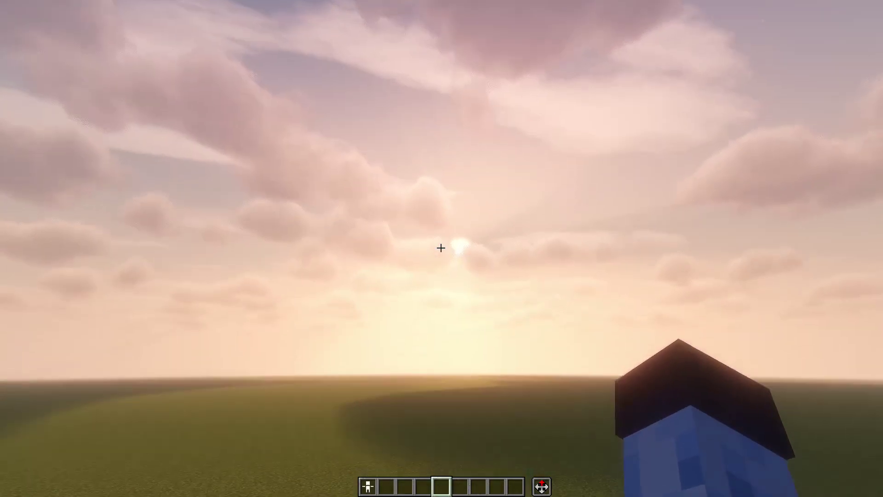
# - Open the volumetric clouds configuration within the Solas Shader V2.8c atmospherics settings
pyautogui.press('o')
pyautogui.click(515, 456)
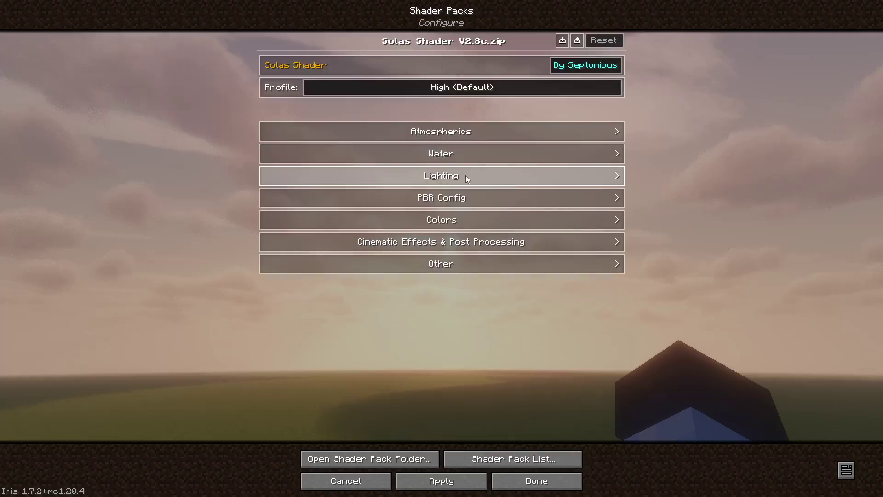
pyautogui.click(454, 130)
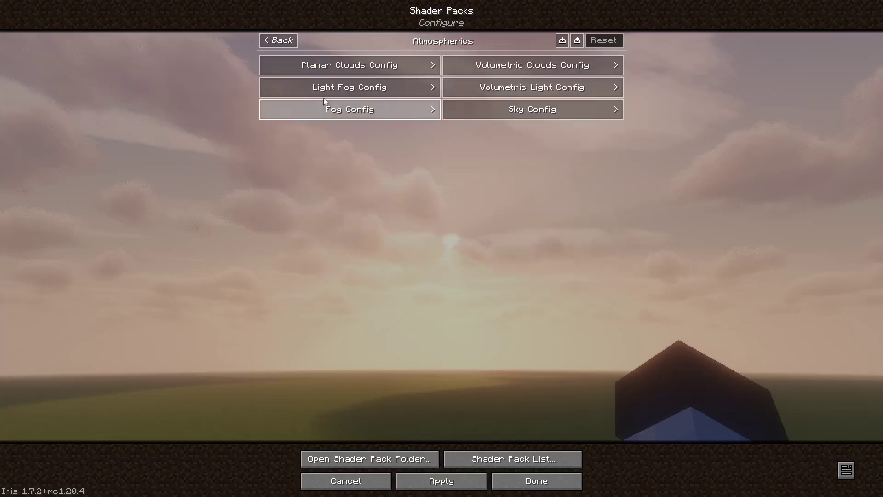
pyautogui.click(509, 74)
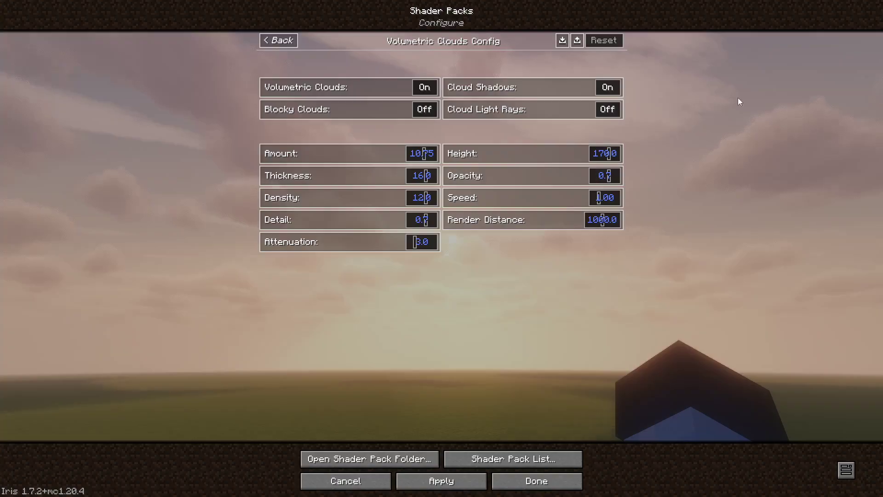
# - Try volumetric cloud Amount values of 11.00, 11.50 and 11.75
pyautogui.moveTo(431, 151)
pyautogui.mouseDown()
pyautogui.moveTo(285, 158)
pyautogui.moveTo(437, 159)
pyautogui.mouseUp()
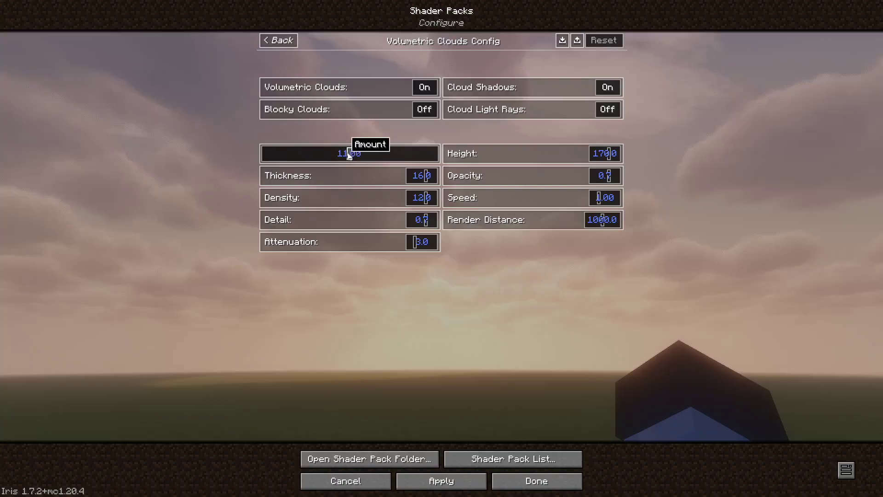
pyautogui.click(286, 154)
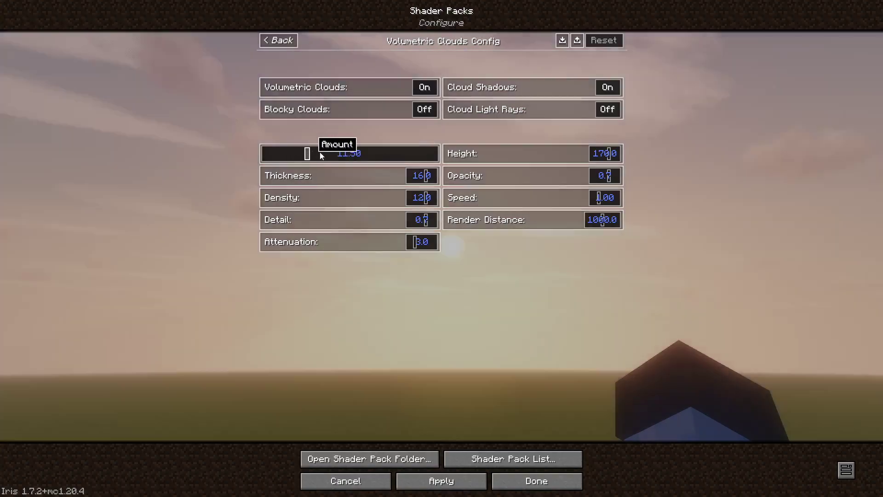
pyautogui.moveTo(321, 155); pyautogui.dragTo(292, 159)
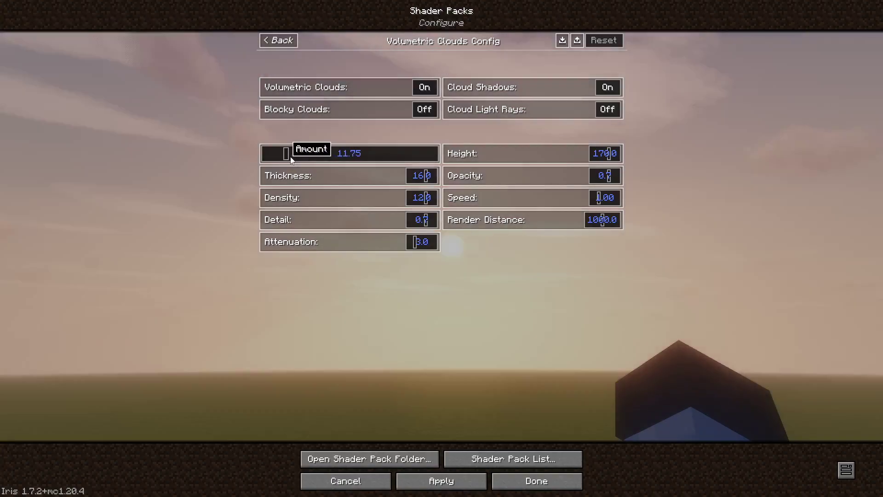
# - Set the volumetric cloud Thickness to 20.0 and Density to 16.0
pyautogui.click(375, 175)
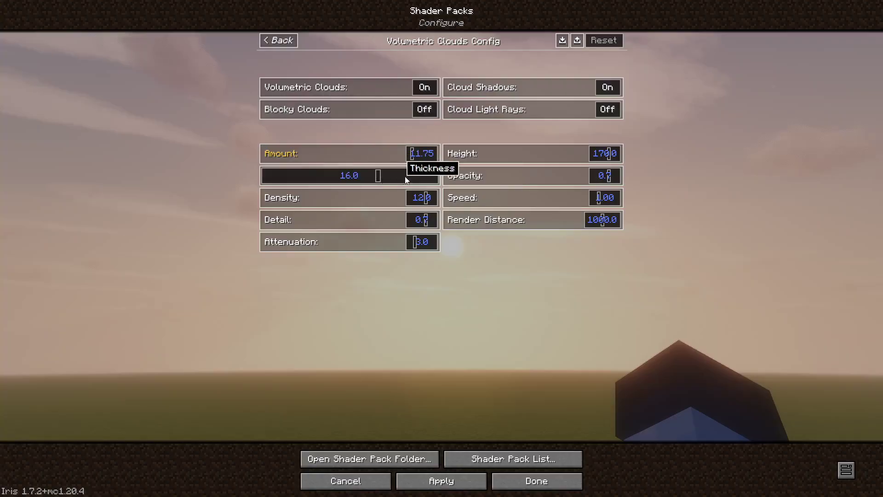
pyautogui.click(375, 190)
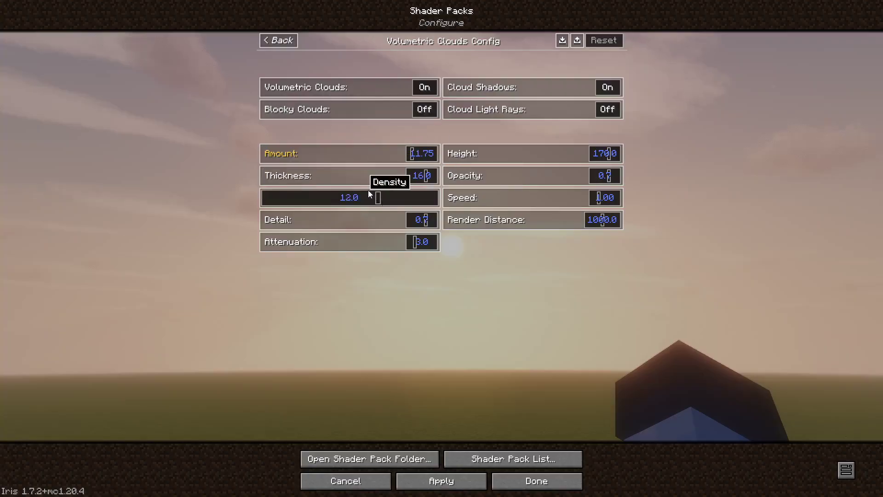
pyautogui.click(390, 183)
pyautogui.moveTo(390, 183); pyautogui.dragTo(430, 179)
pyautogui.click(325, 196)
pyautogui.moveTo(326, 197); pyautogui.dragTo(350, 196)
# - Set the volumetric cloud Height to 150.0 and Amount to 10.25
pyautogui.click(456, 183)
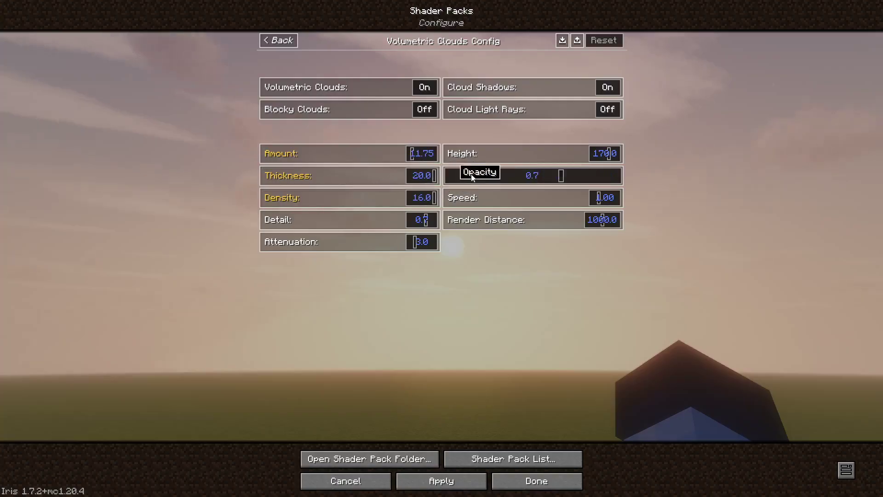
pyautogui.click(578, 153)
pyautogui.click(423, 156)
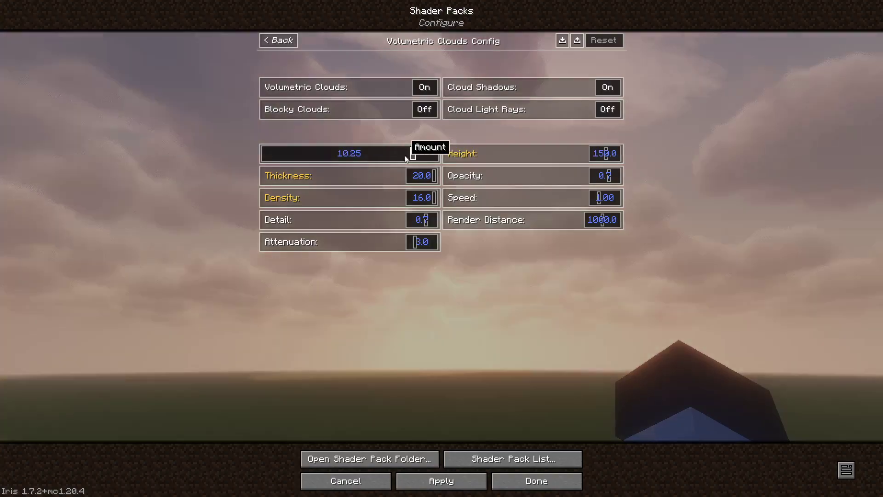
pyautogui.moveTo(405, 158)
pyautogui.mouseDown()
pyautogui.moveTo(287, 155)
pyautogui.moveTo(412, 154)
pyautogui.mouseUp()
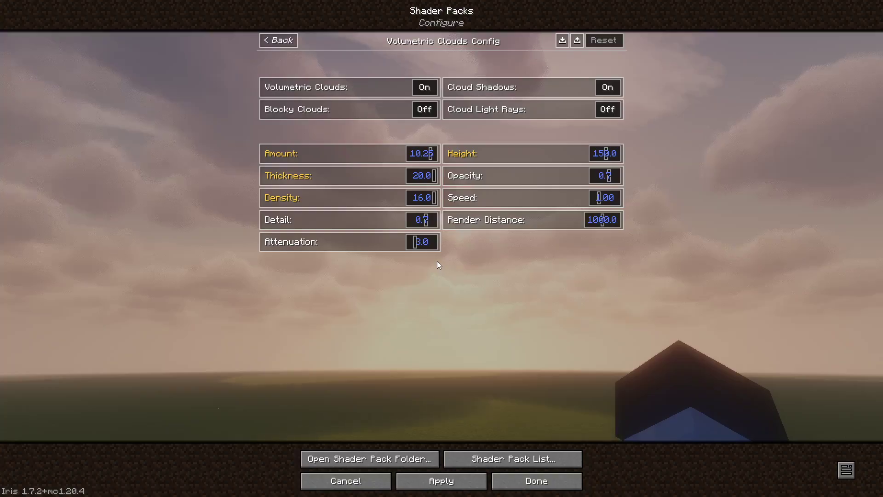
# - Set the cloud Render Distance to 700.0, keep Volumetric Clouds on, and return to the atmospherics settings
pyautogui.moveTo(601, 215); pyautogui.dragTo(484, 224)
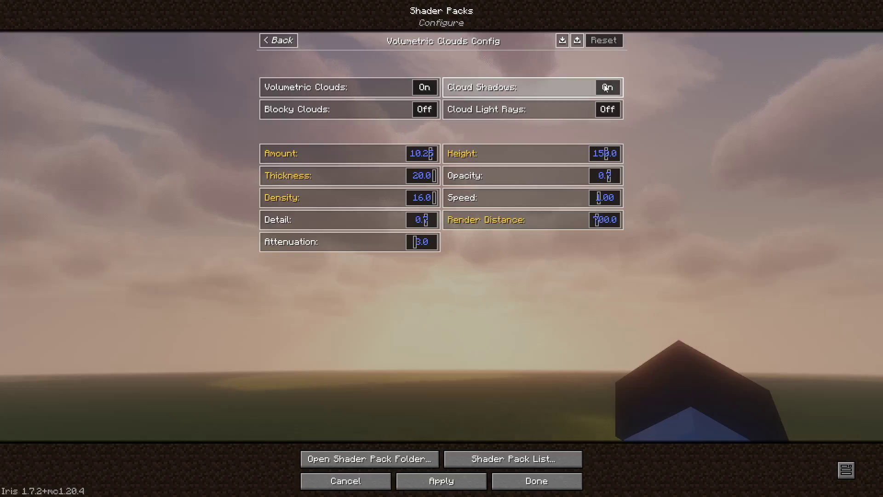
pyautogui.click(424, 88)
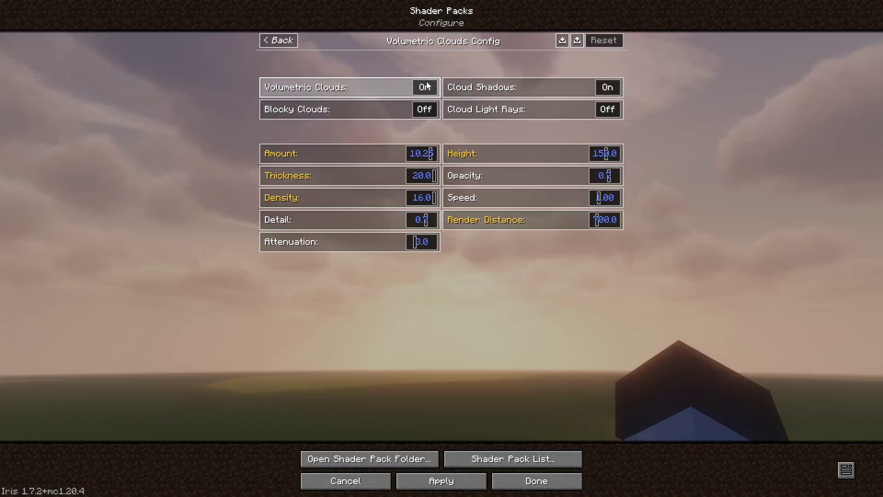
pyautogui.click(414, 88)
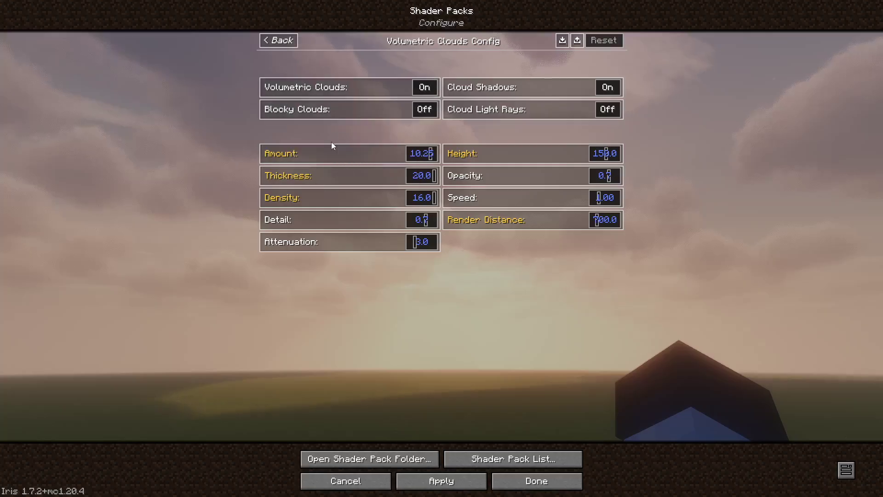
pyautogui.click(296, 41)
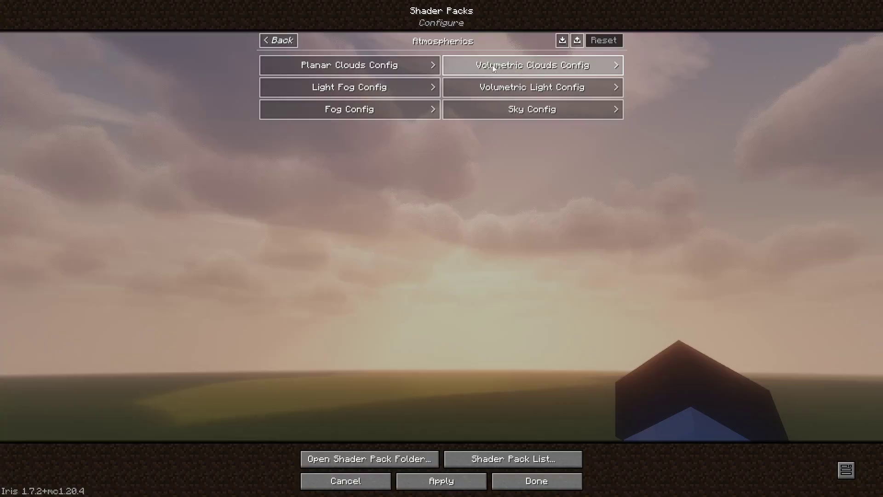
# - Review the planar clouds, volumetric clouds and fog configurations, including the description of Distant Fade Style
pyautogui.click(381, 65)
pyautogui.click(286, 42)
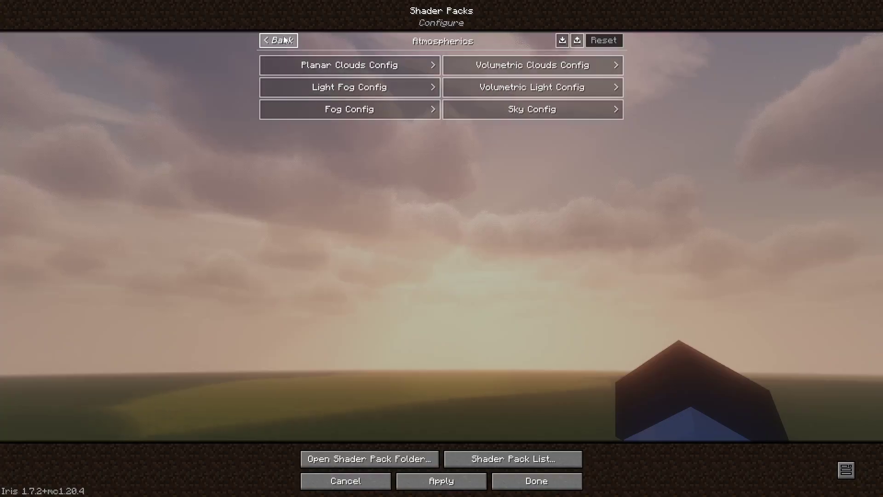
pyautogui.click(490, 65)
pyautogui.click(280, 41)
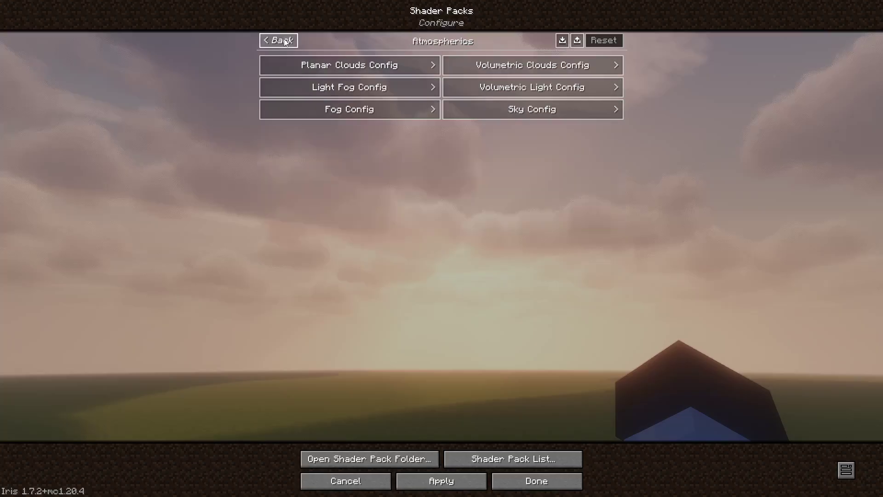
pyautogui.click(346, 113)
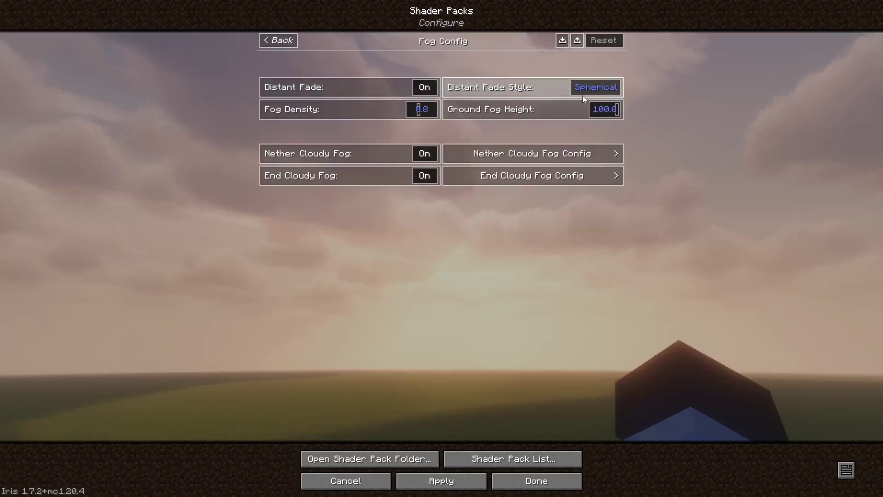
pyautogui.moveTo(585, 91)
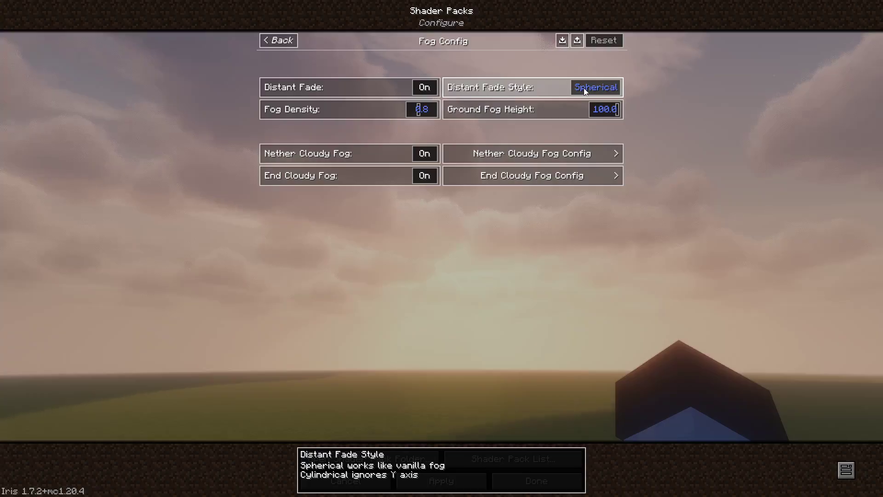
pyautogui.click(286, 40)
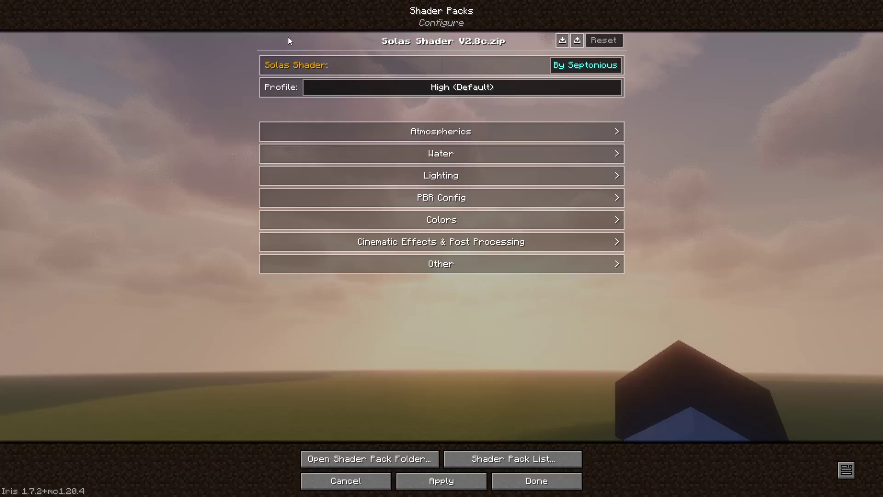
# - Apply the MakeUp-UltraFast-9.1e shader pack and open its settings
pyautogui.press('Escape')
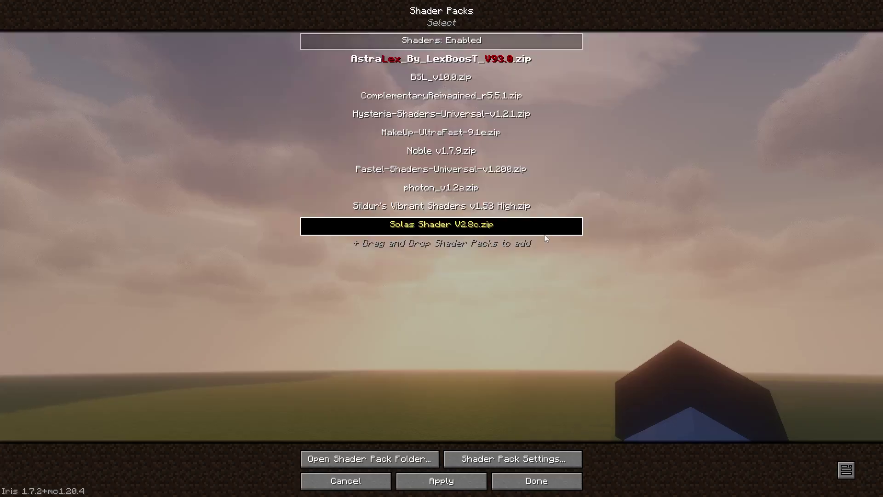
pyautogui.click(487, 137)
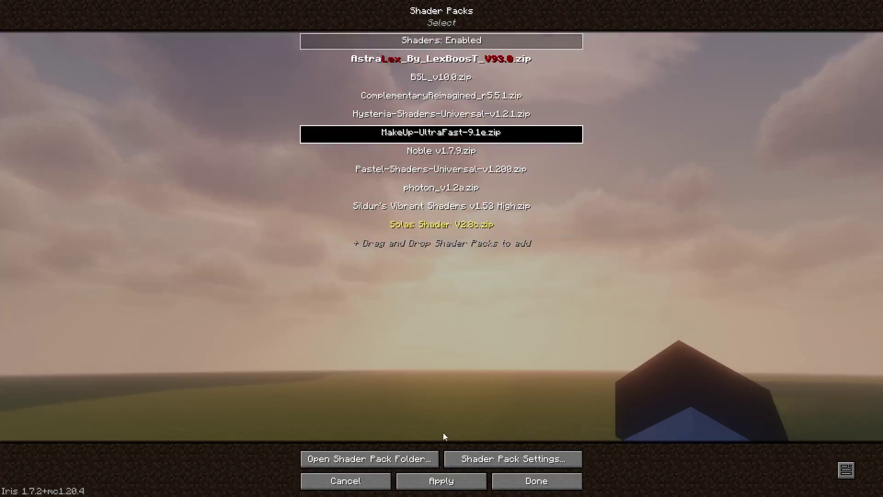
pyautogui.click(447, 486)
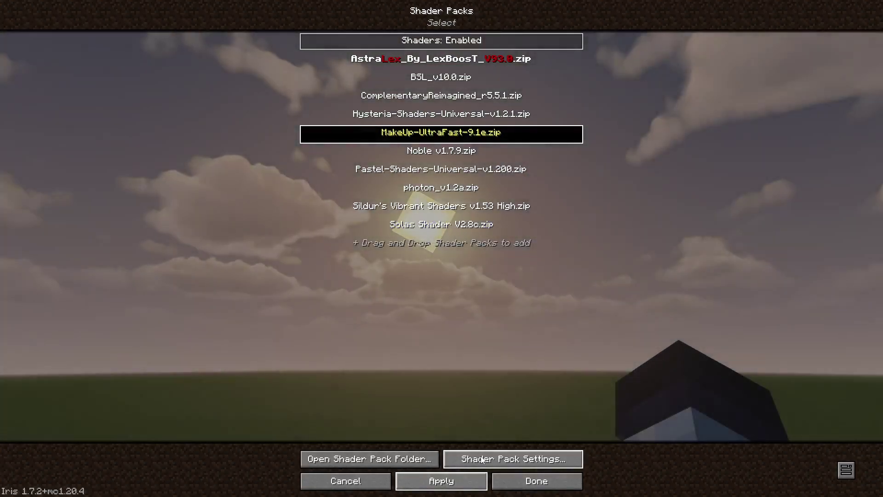
pyautogui.click(483, 460)
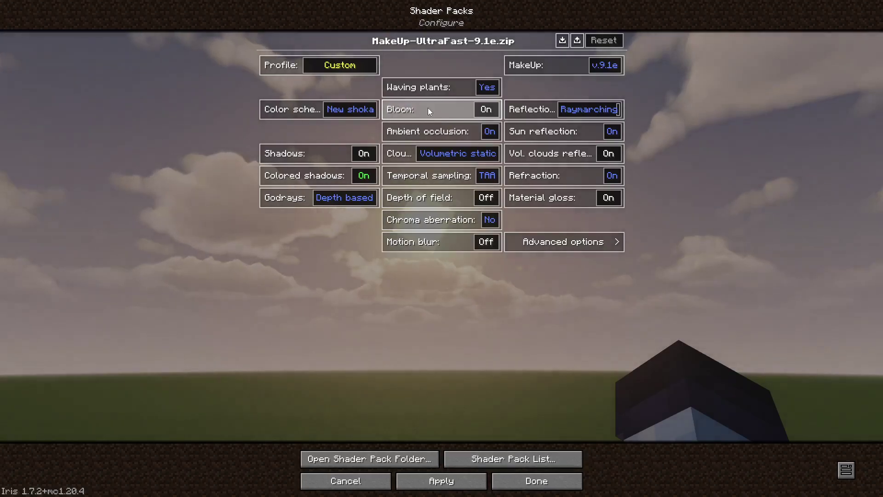
# - Review the shadow type, blur intensity, distance and quality settings in the pack's advanced options
pyautogui.click(542, 247)
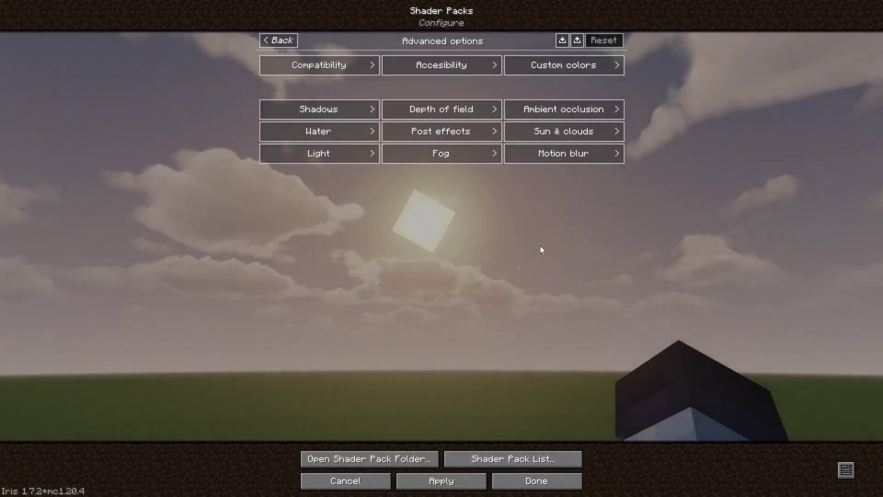
pyautogui.click(324, 110)
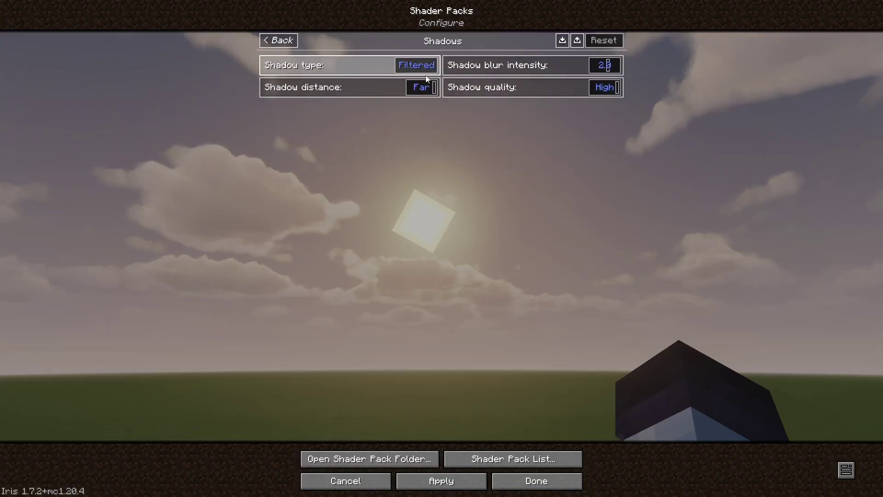
pyautogui.click(291, 40)
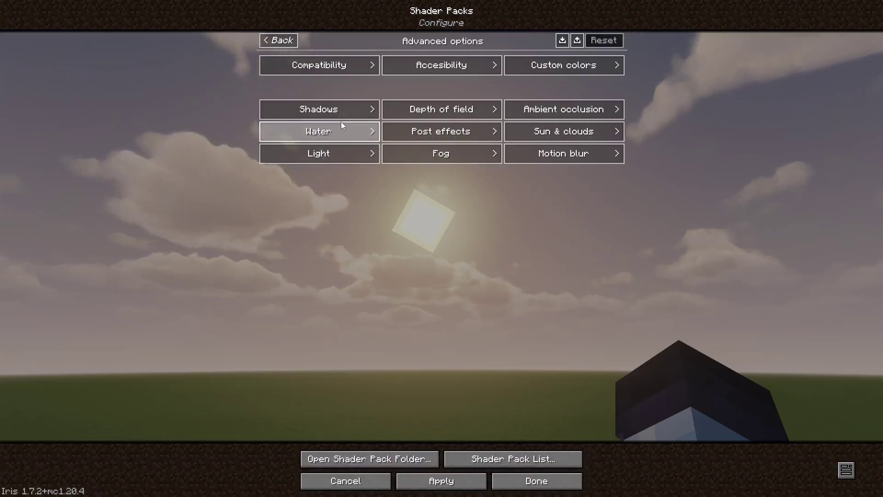
# - Set the Cave brightness to 0.050 and the Night brightness to 0.60 in the advanced light options
pyautogui.click(343, 152)
pyautogui.moveTo(409, 65)
pyautogui.mouseDown()
pyautogui.moveTo(330, 70)
pyautogui.moveTo(438, 67)
pyautogui.moveTo(258, 65)
pyautogui.moveTo(405, 67)
pyautogui.mouseUp()
pyautogui.click(578, 69)
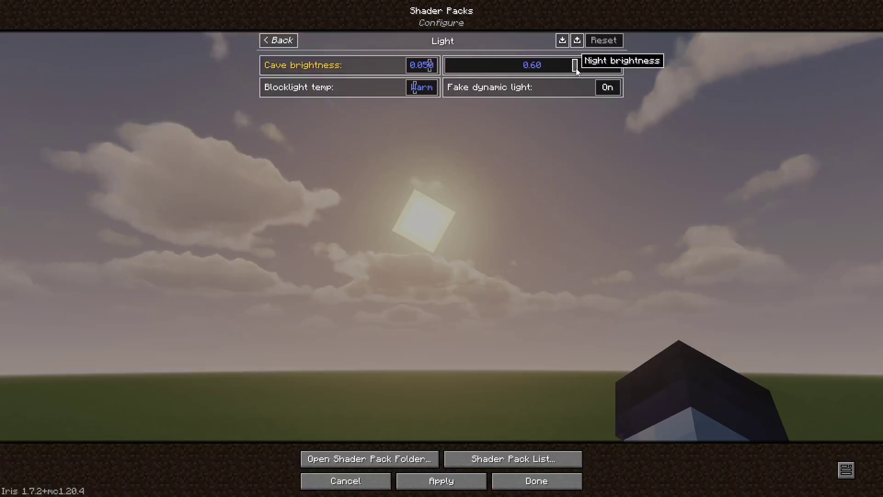
pyautogui.click(279, 40)
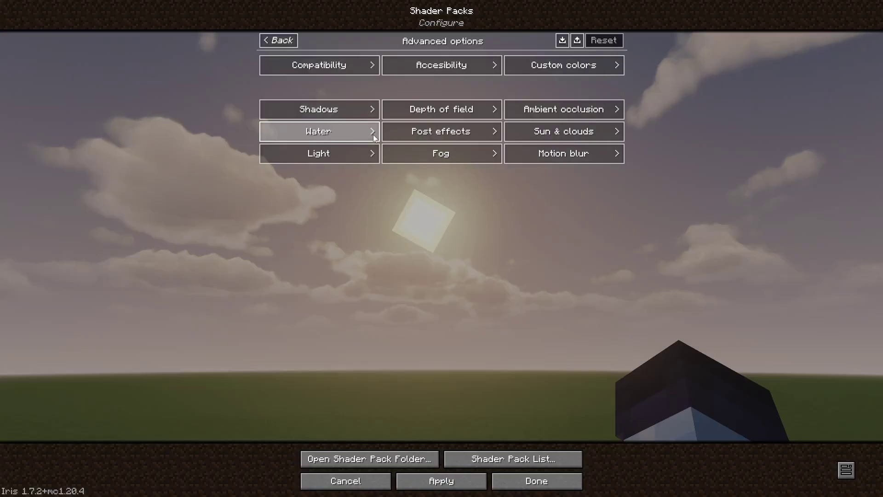
# - Check the water options, then set Bloom sample pairs to 7.0 and lower the Chroma aberration strength in the post effects
pyautogui.click(374, 137)
pyautogui.click(279, 40)
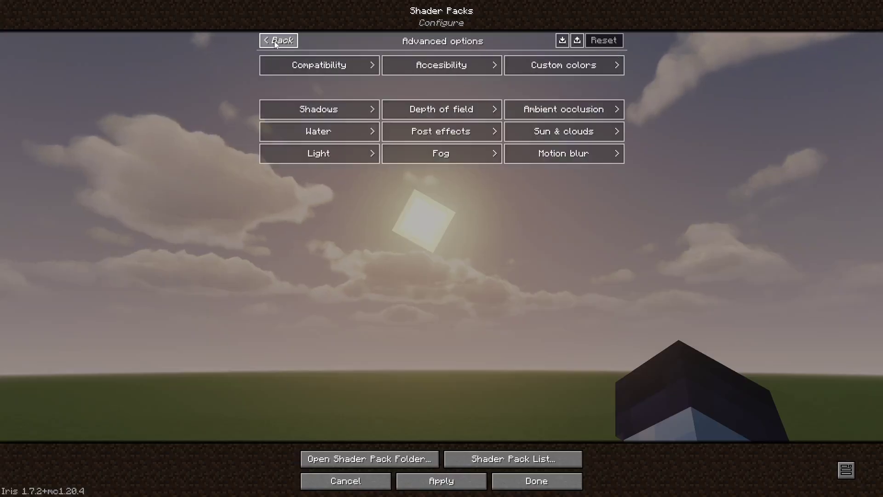
pyautogui.click(439, 134)
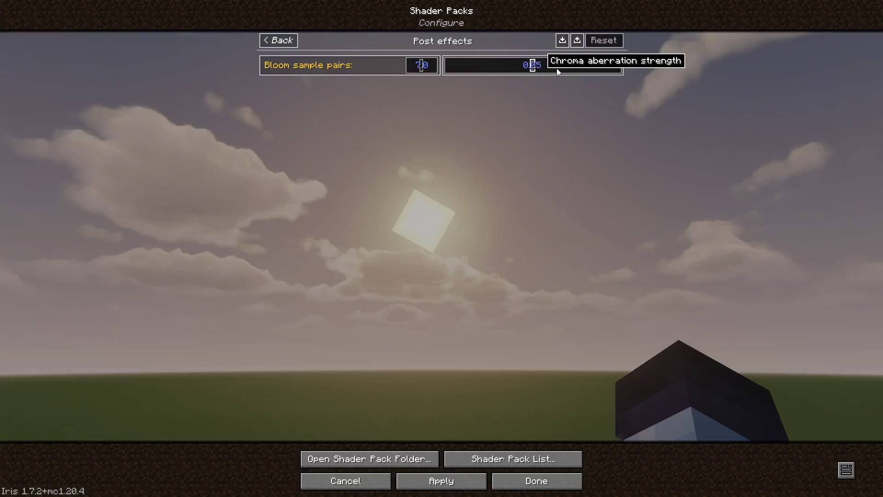
pyautogui.moveTo(557, 72); pyautogui.dragTo(455, 63)
pyautogui.click(272, 42)
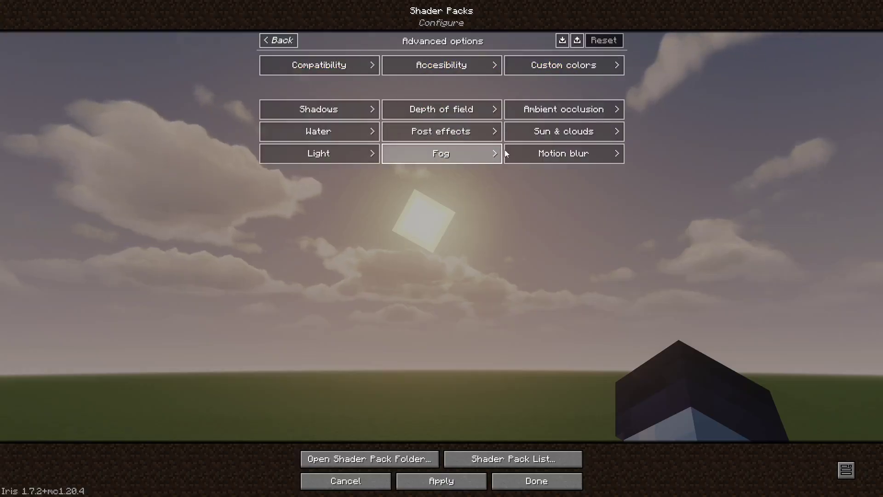
# - Set the Cloud samples to 8 and the Sun angle to 0.0 in the advanced sun and cloud options
pyautogui.click(542, 137)
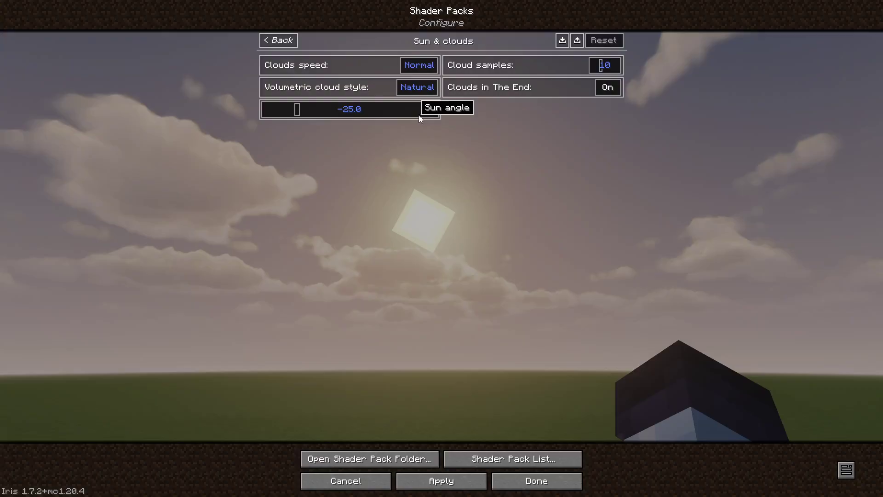
pyautogui.moveTo(420, 119); pyautogui.dragTo(390, 115)
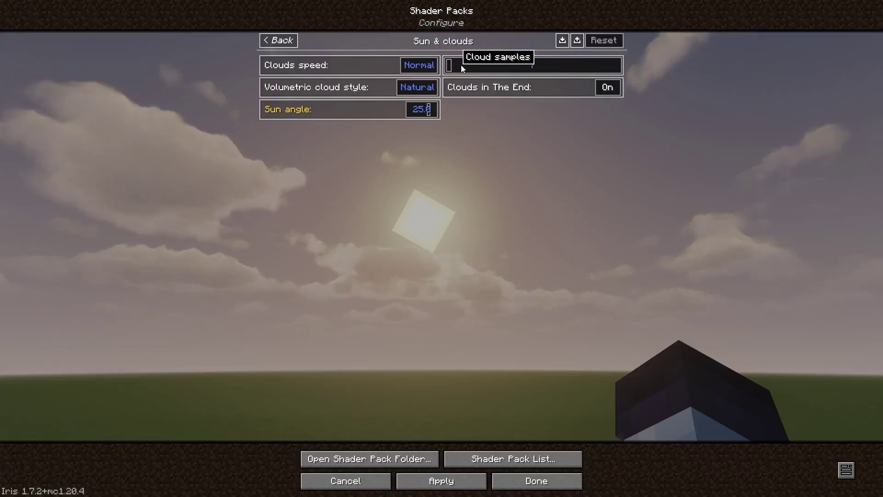
pyautogui.moveTo(611, 70); pyautogui.dragTo(518, 68)
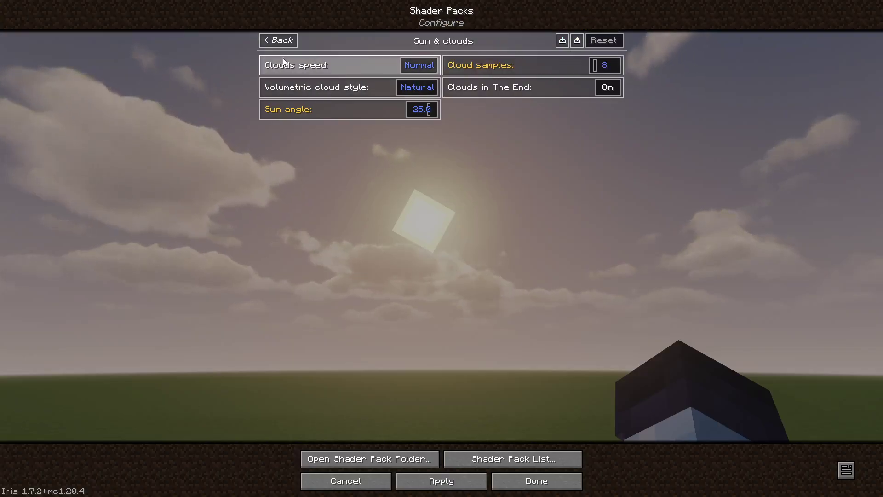
pyautogui.moveTo(396, 113); pyautogui.dragTo(357, 110)
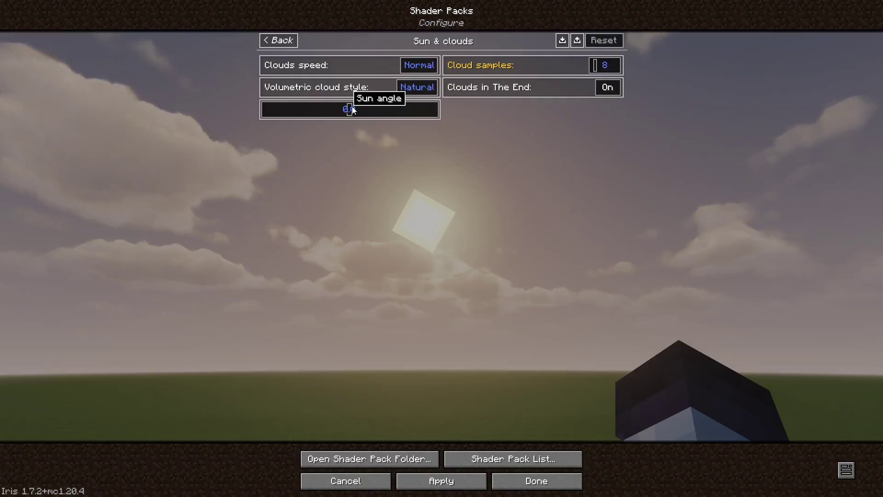
pyautogui.moveTo(353, 110); pyautogui.dragTo(349, 111)
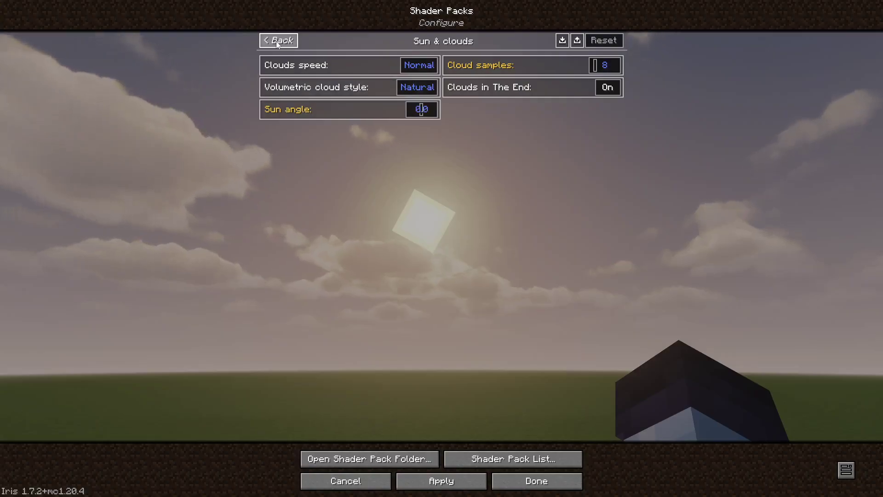
pyautogui.click(278, 40)
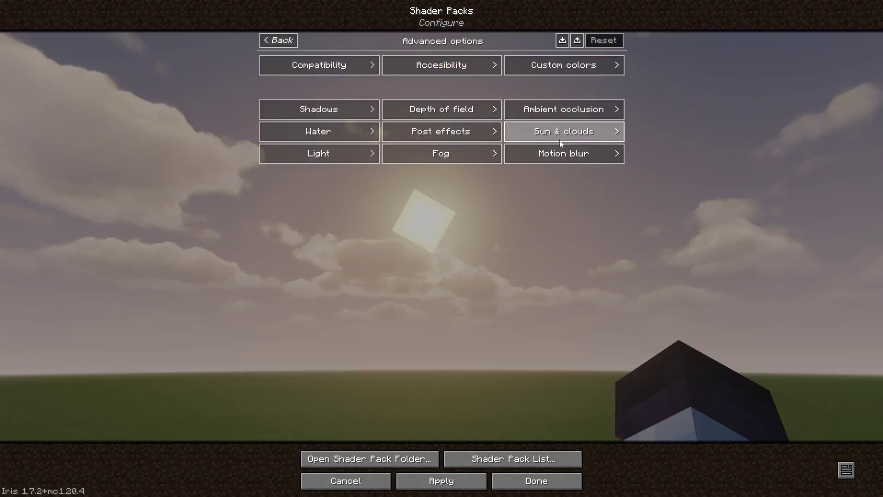
# - Set the Fog intensity to High and return to the MakeUp pack's main settings
pyautogui.click(462, 159)
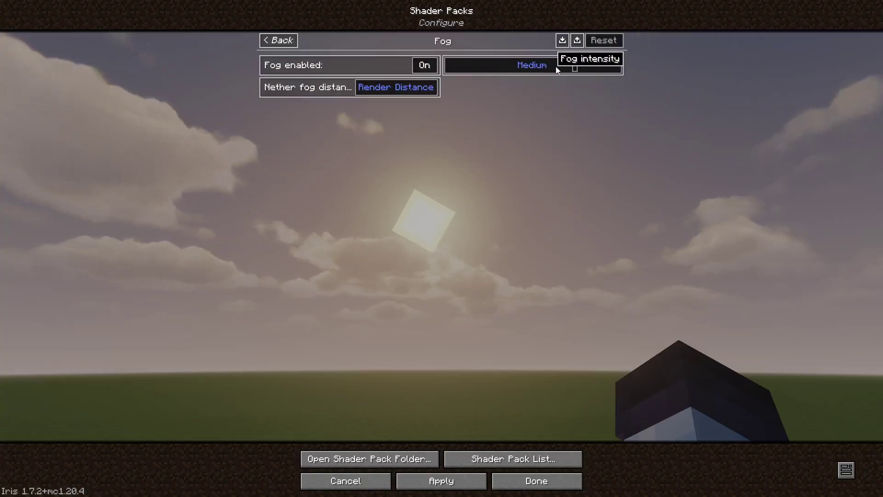
pyautogui.moveTo(556, 69); pyautogui.dragTo(599, 70)
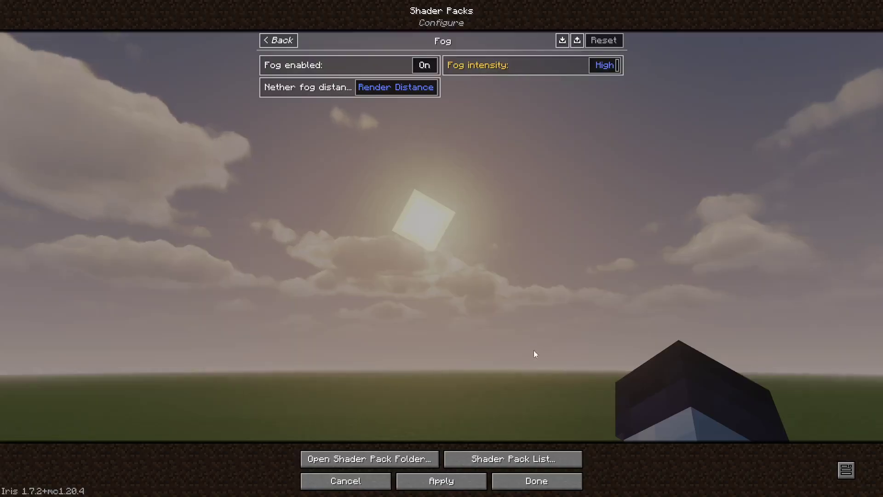
pyautogui.click(277, 40)
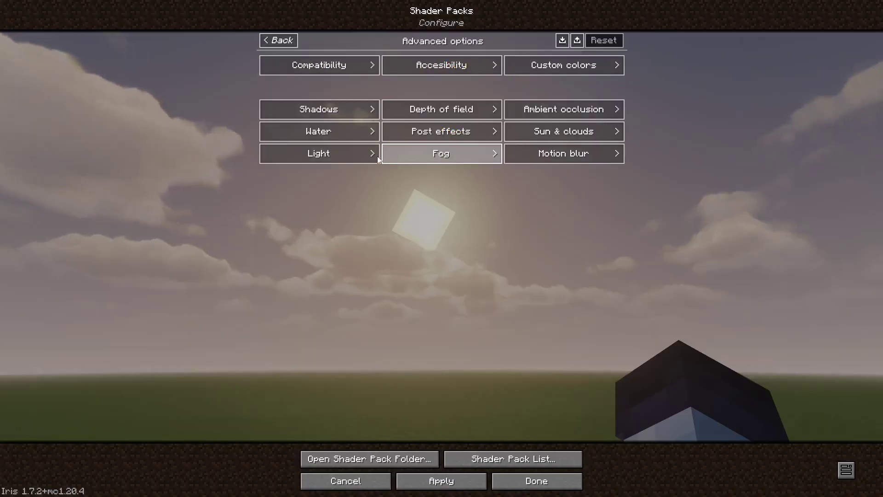
pyautogui.click(377, 156)
pyautogui.click(284, 37)
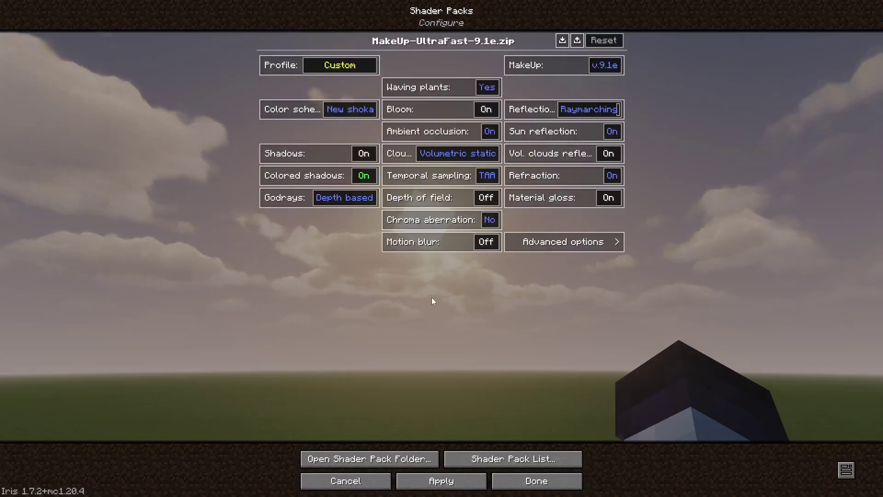
# - Apply the BSL_v10.0 shader pack from the shader list and open its settings
pyautogui.press('Escape')
pyautogui.click(441, 78)
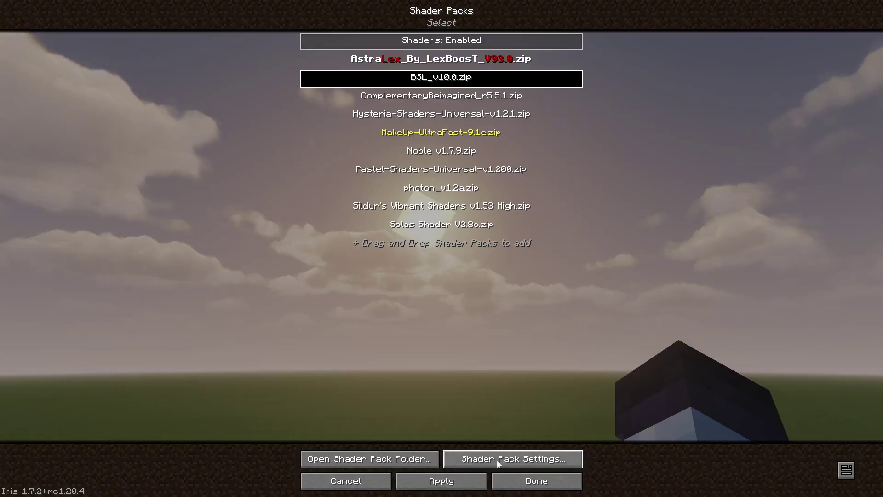
pyautogui.click(467, 487)
pyautogui.click(524, 460)
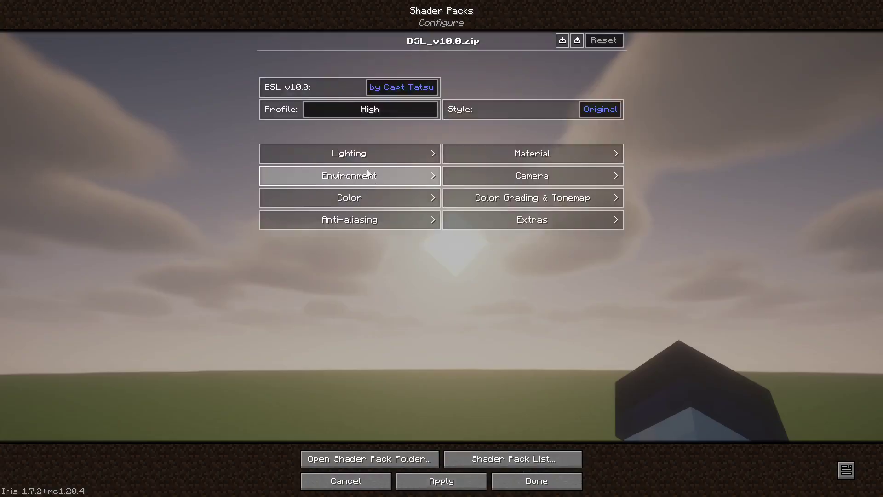
# - Review the BSL pack's lighting options and its additional shadow configuration
pyautogui.click(365, 153)
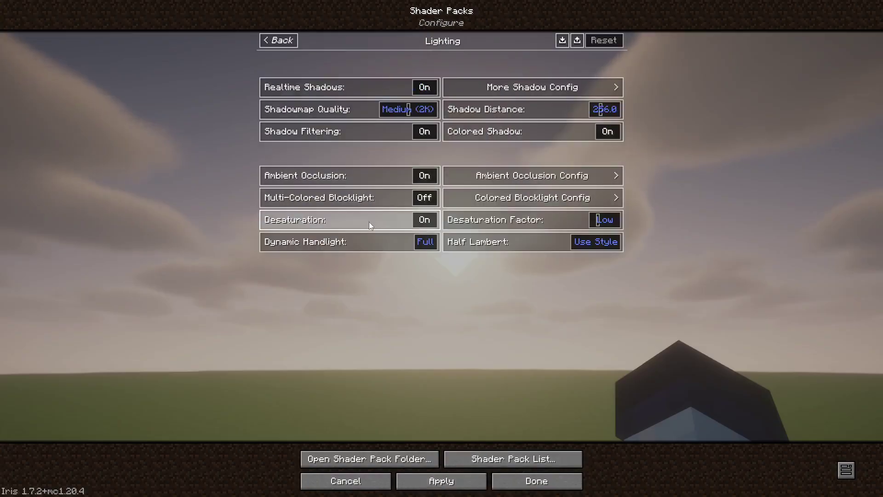
pyautogui.click(541, 87)
pyautogui.click(289, 45)
pyautogui.click(289, 45)
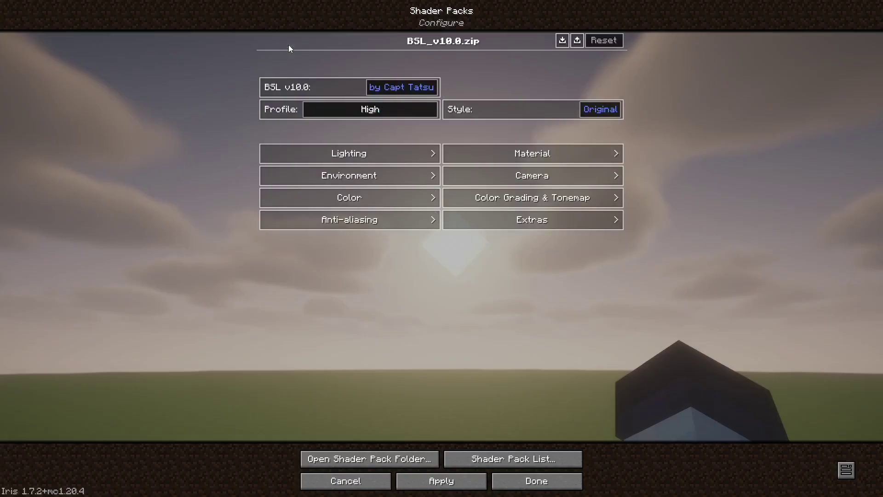
# - Set the morning light color's Red to 16 and Blue to 240 in the BSL lighting colors
pyautogui.click(351, 198)
pyautogui.click(350, 88)
pyautogui.click(348, 92)
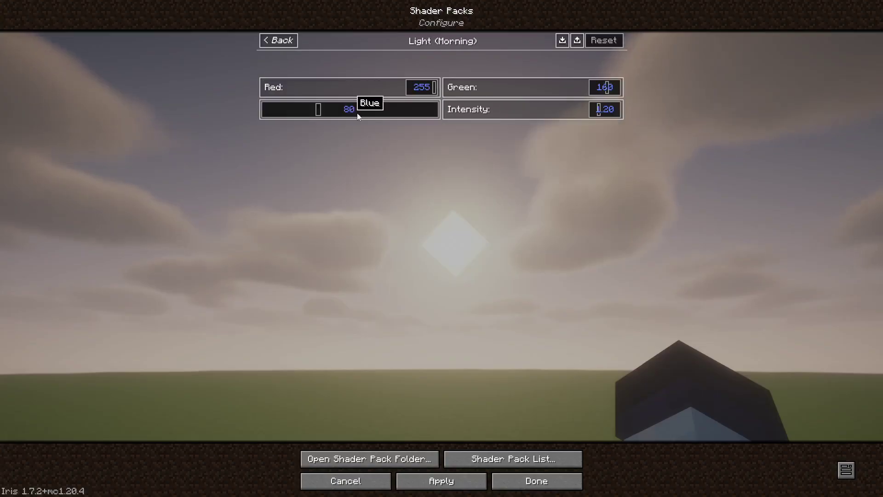
pyautogui.moveTo(411, 91); pyautogui.dragTo(276, 91)
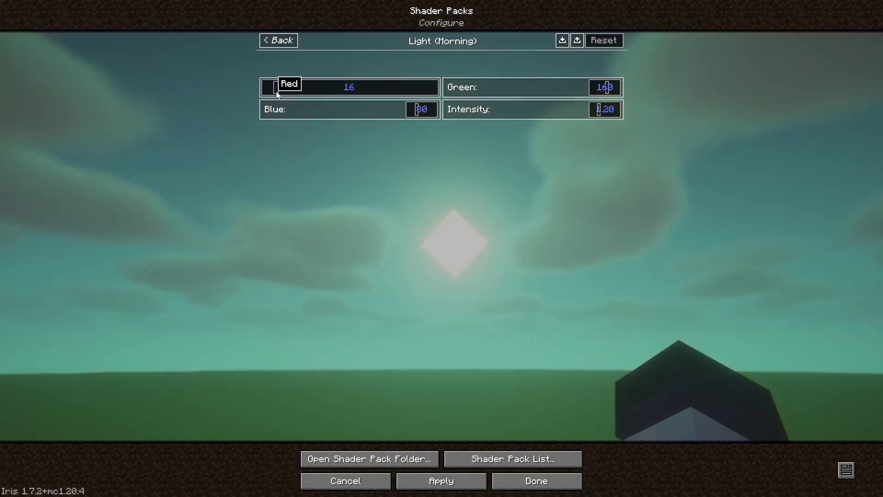
pyautogui.click(371, 114)
pyautogui.moveTo(394, 114); pyautogui.dragTo(434, 115)
# - Set the morning light's Green to 108 and Intensity to 4.00, and leave the pack settings
pyautogui.moveTo(513, 87)
pyautogui.mouseDown()
pyautogui.moveTo(571, 88)
pyautogui.moveTo(521, 88)
pyautogui.mouseUp()
pyautogui.click(616, 110)
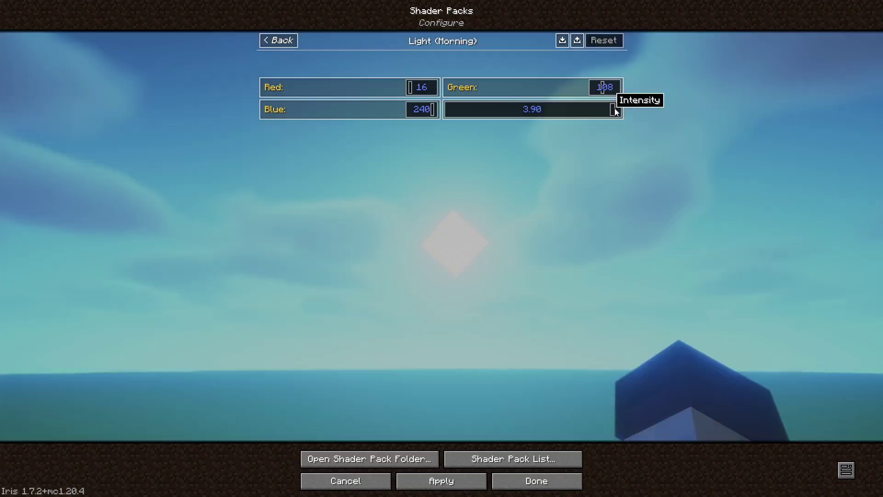
pyautogui.moveTo(616, 110); pyautogui.dragTo(634, 118)
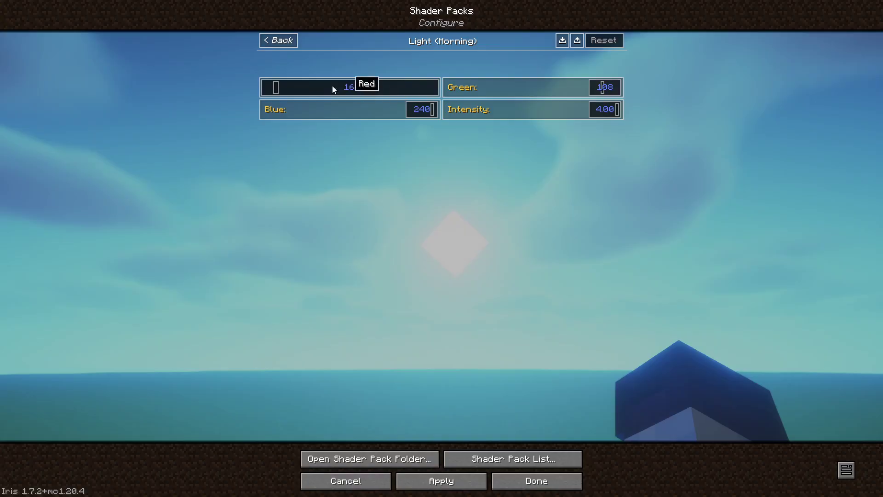
pyautogui.press('Escape')
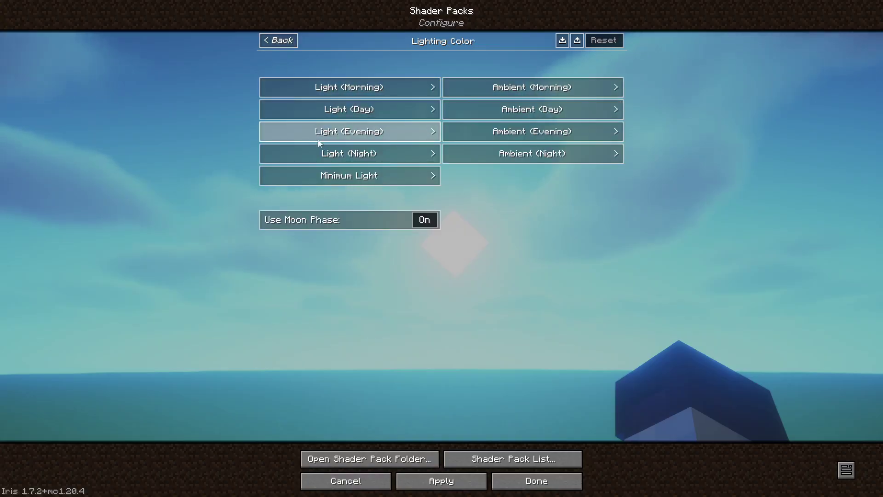
pyautogui.press('Escape')
pyautogui.press('Escape')
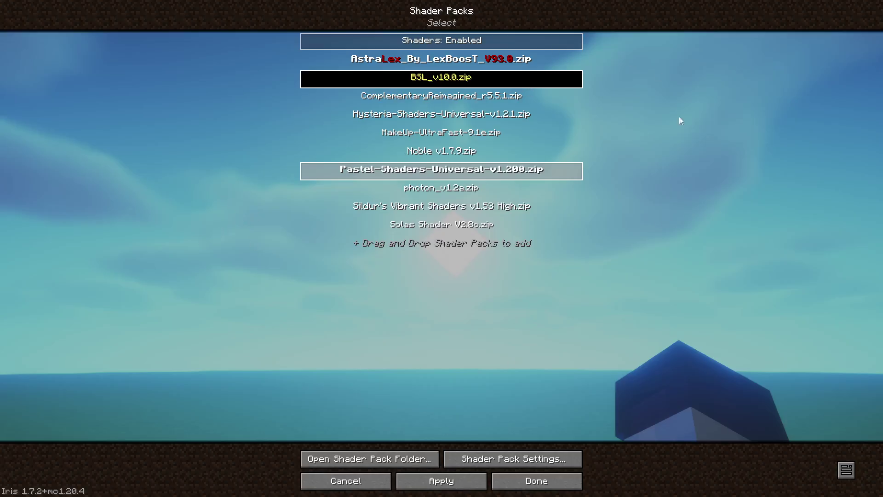
# - Return to the game world and set the time to 6000 with the /time set command
pyautogui.press('Escape')
pyautogui.press('Escape')
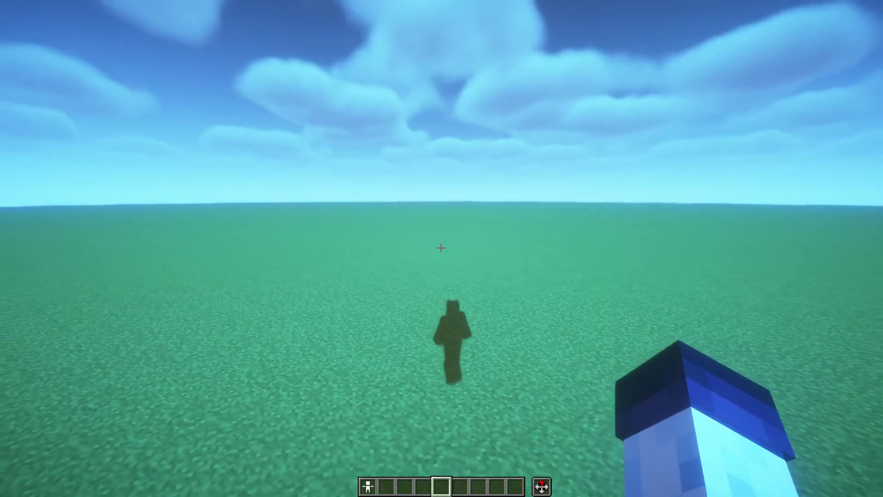
pyautogui.write('/time set')
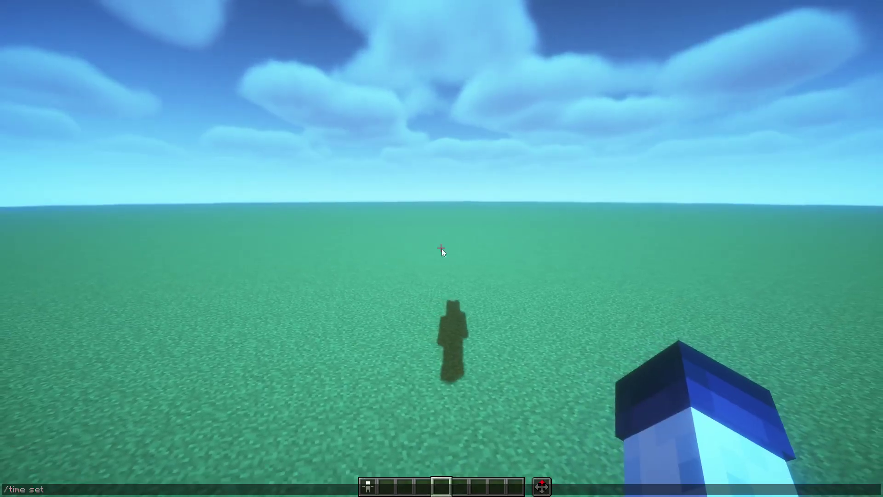
pyautogui.write(' 60d00')
pyautogui.press('Return')
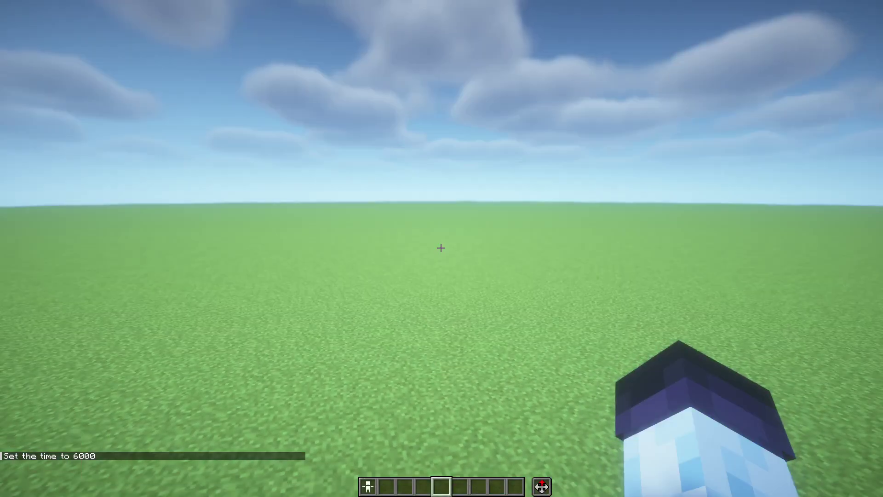
# - Set the daytime light color's Blue to 32 and Red to 255 in the BSL lighting colors
pyautogui.press('o')
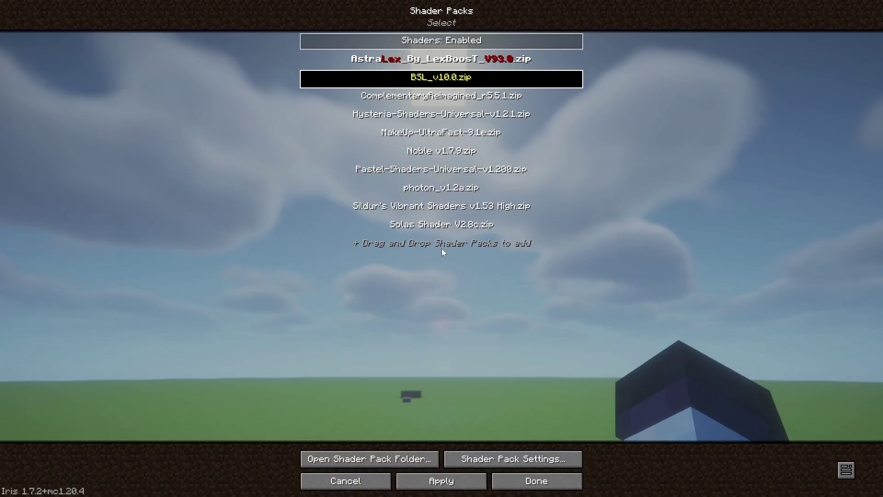
pyautogui.click(499, 458)
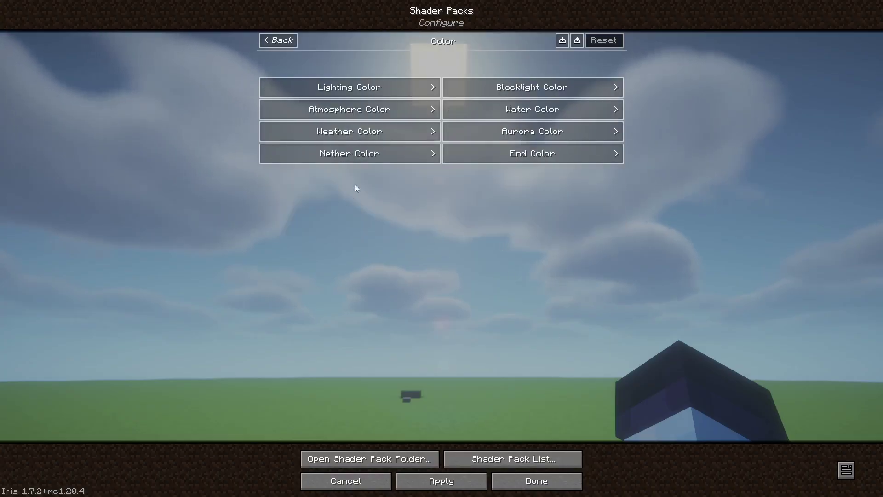
pyautogui.click(407, 87)
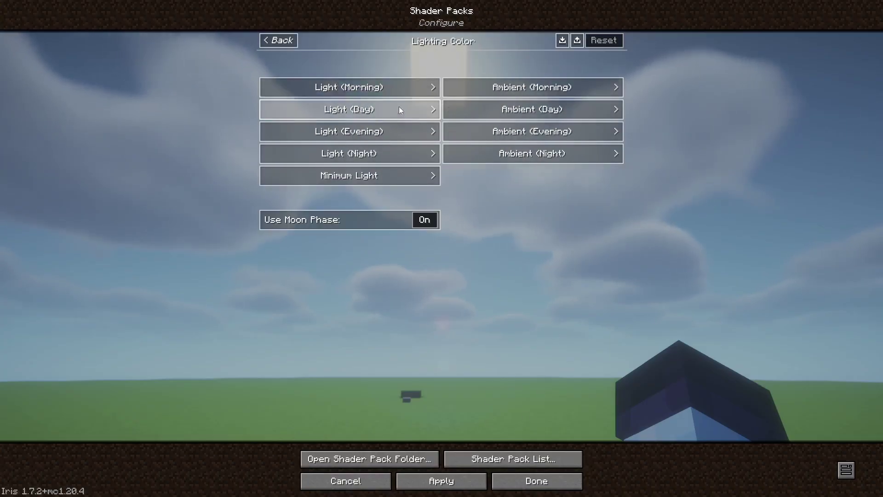
pyautogui.click(358, 114)
pyautogui.moveTo(419, 111); pyautogui.dragTo(285, 107)
pyautogui.click(328, 90)
pyautogui.moveTo(328, 90); pyautogui.dragTo(437, 88)
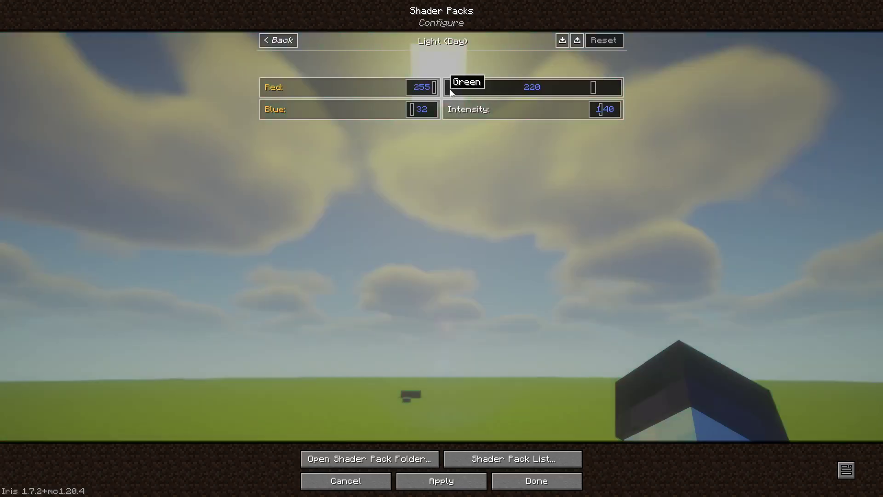
# - Set the daytime light's Green to 28, Blue to 80 and Intensity to 3.90, and leave the pack settings
pyautogui.click(465, 87)
pyautogui.moveTo(284, 110); pyautogui.dragTo(225, 109)
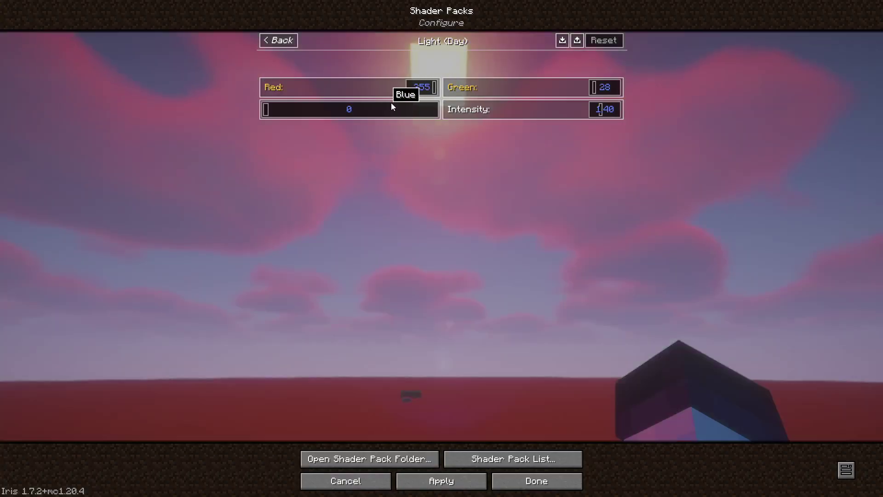
pyautogui.click(283, 110)
pyautogui.click(600, 109)
pyautogui.moveTo(600, 109); pyautogui.dragTo(616, 110)
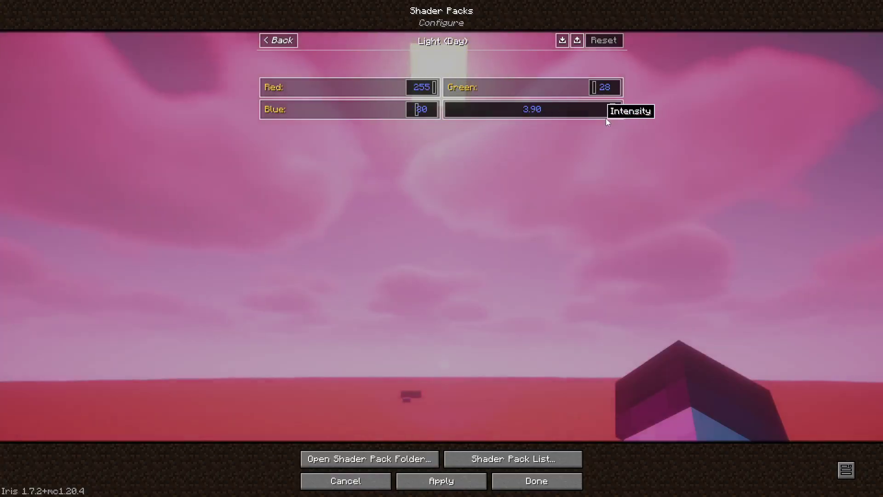
pyautogui.press('Escape')
pyautogui.press('Escape')
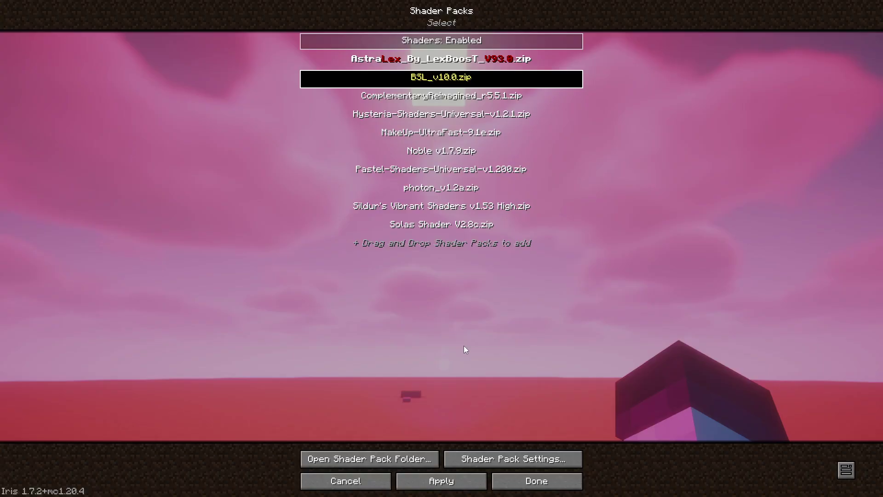
# - Return to the game world and view the character from the front in third person
pyautogui.press('Escape')
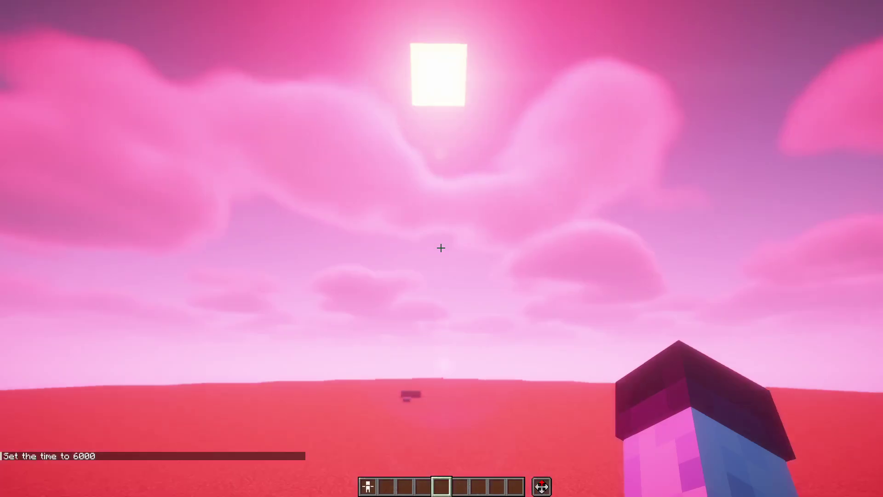
pyautogui.press('F5')
pyautogui.press('F5')
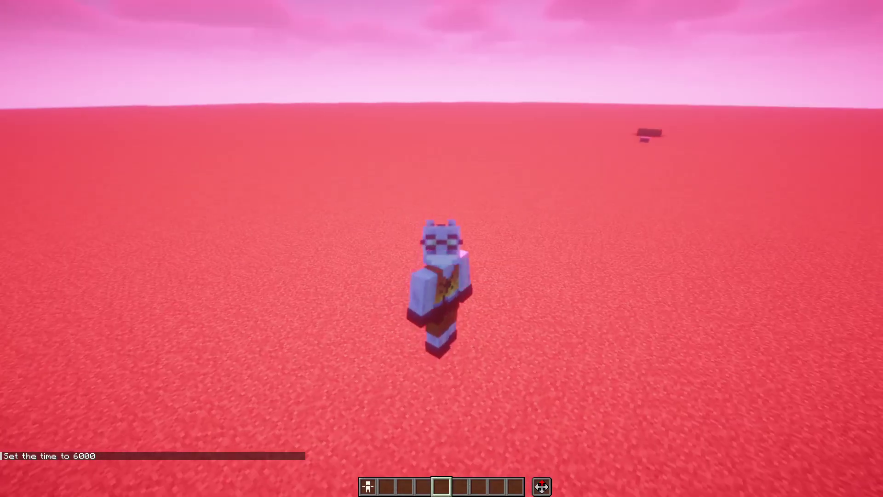